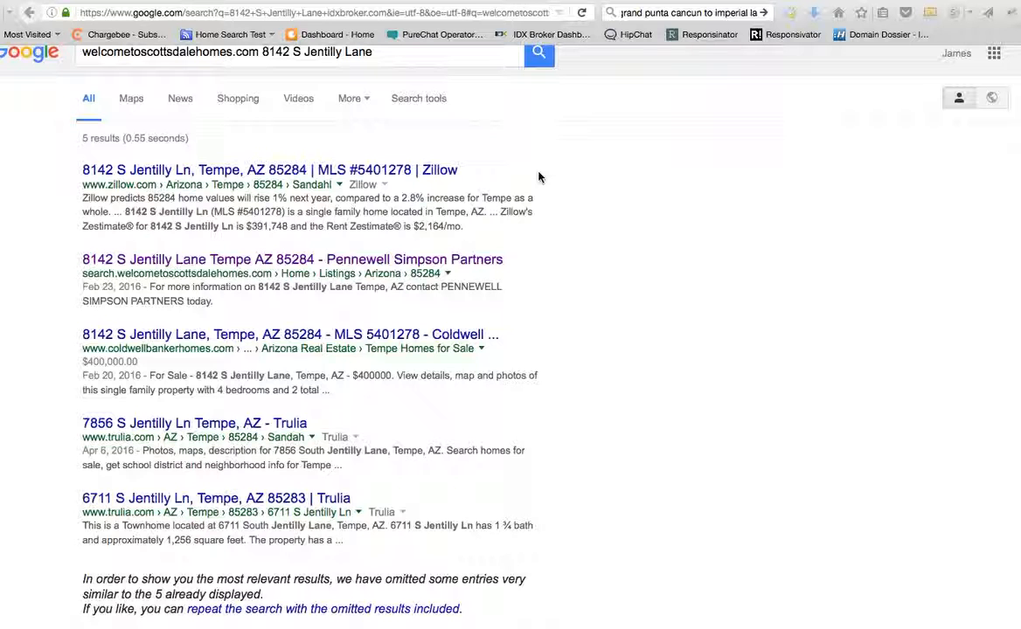
Review the Showcase IDX queencreekrealestatesite.com listing for 8142 S Jentilly Lane.
{"action": "left_click", "coordinate": [464, 3]}
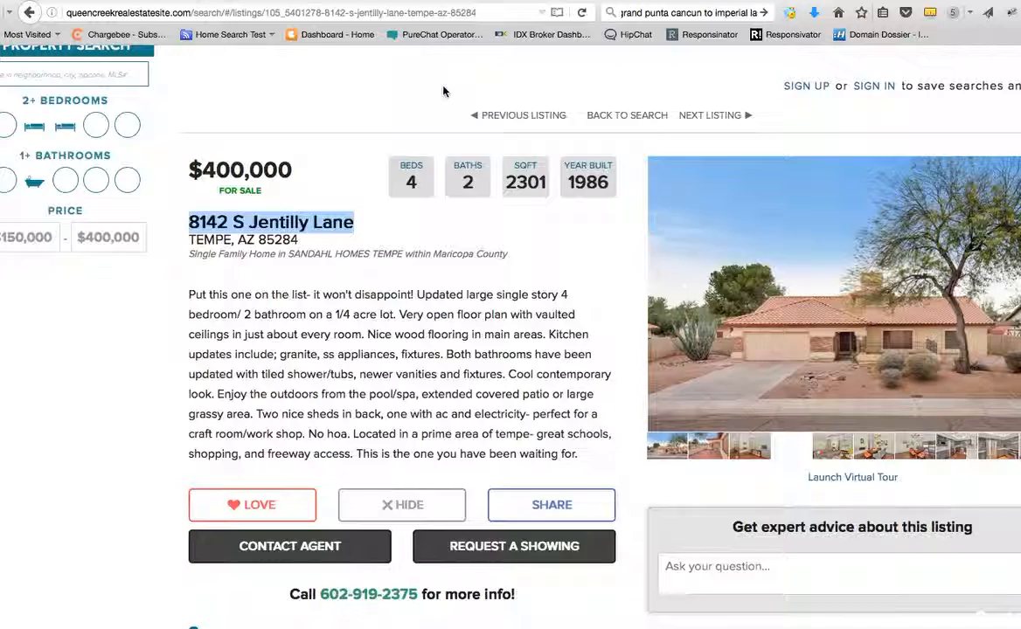
{"action": "scroll", "coordinate": [443, 90], "scroll_direction": "up", "scroll_amount": 3}
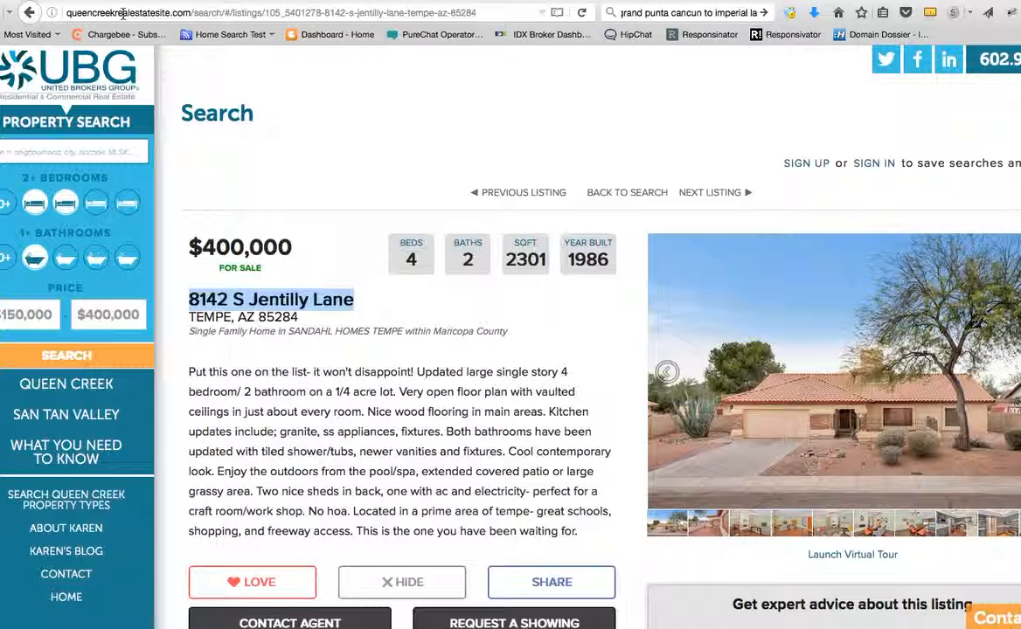
{"action": "scroll", "coordinate": [391, 160], "scroll_direction": "down", "scroll_amount": 5}
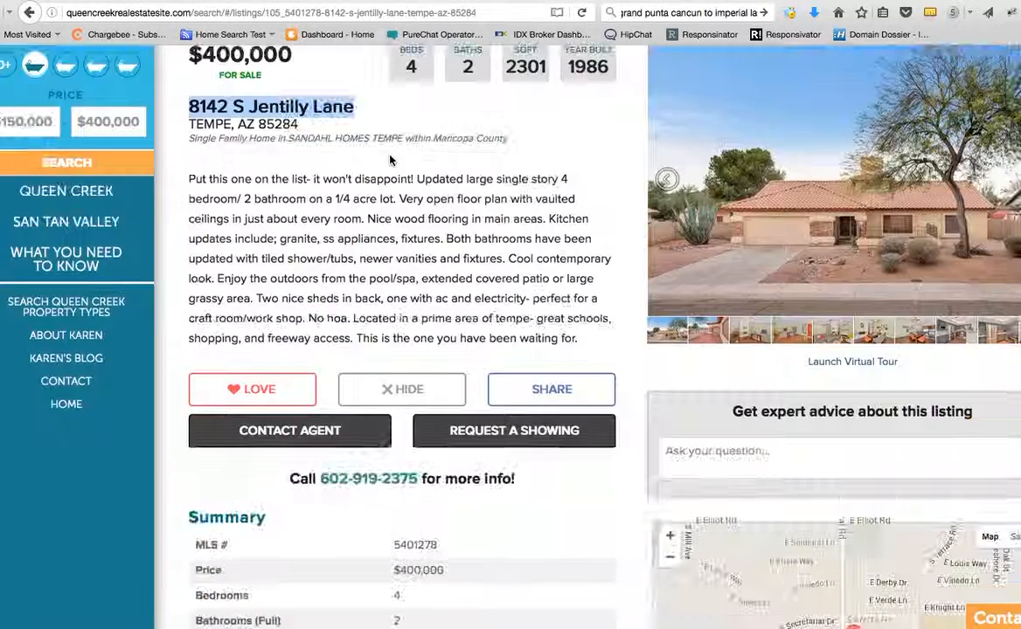
{"action": "scroll", "coordinate": [390, 160], "scroll_direction": "down", "scroll_amount": 5}
{"action": "scroll", "coordinate": [391, 160], "scroll_direction": "down", "scroll_amount": 5}
{"action": "scroll", "coordinate": [391, 159], "scroll_direction": "down", "scroll_amount": 5}
{"action": "scroll", "coordinate": [391, 160], "scroll_direction": "down", "scroll_amount": 4}
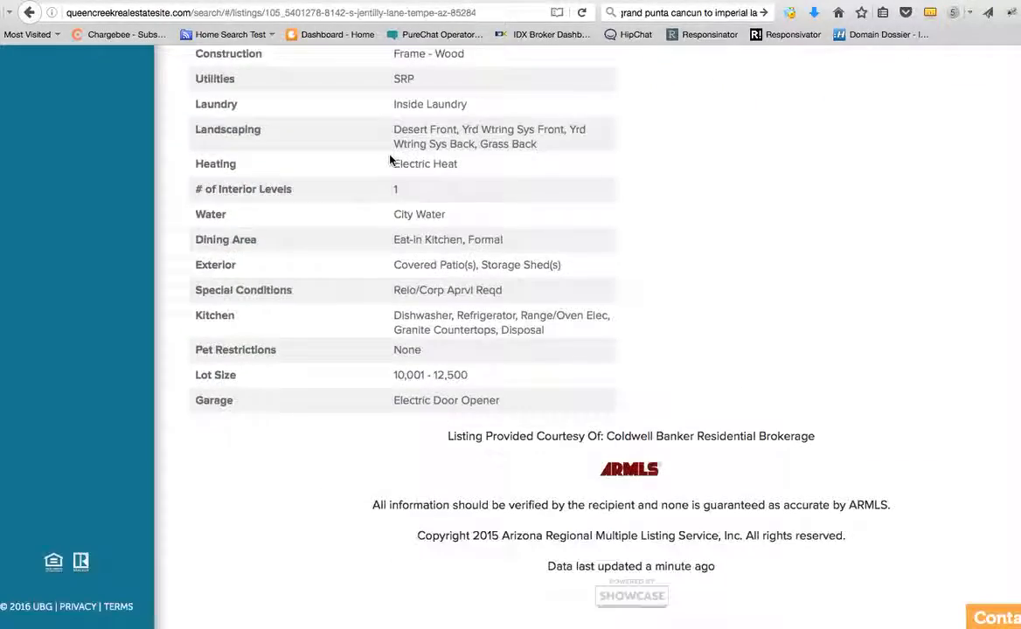
{"action": "scroll", "coordinate": [390, 160], "scroll_direction": "up", "scroll_amount": 5}
{"action": "scroll", "coordinate": [390, 160], "scroll_direction": "up", "scroll_amount": 5}
{"action": "scroll", "coordinate": [391, 160], "scroll_direction": "up", "scroll_amount": 5}
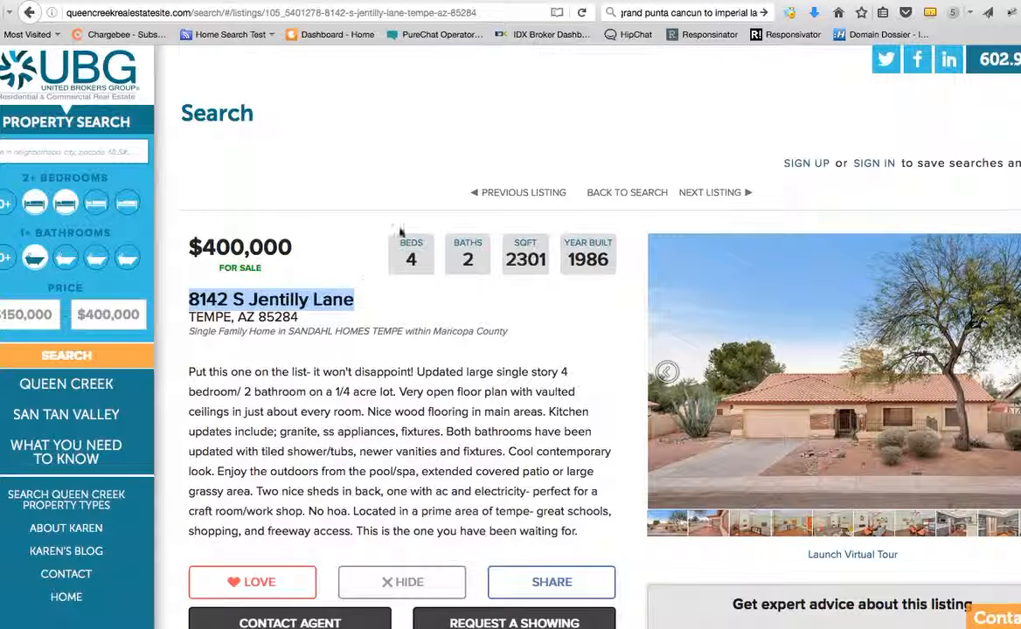
{"action": "left_click", "coordinate": [550, 3]}
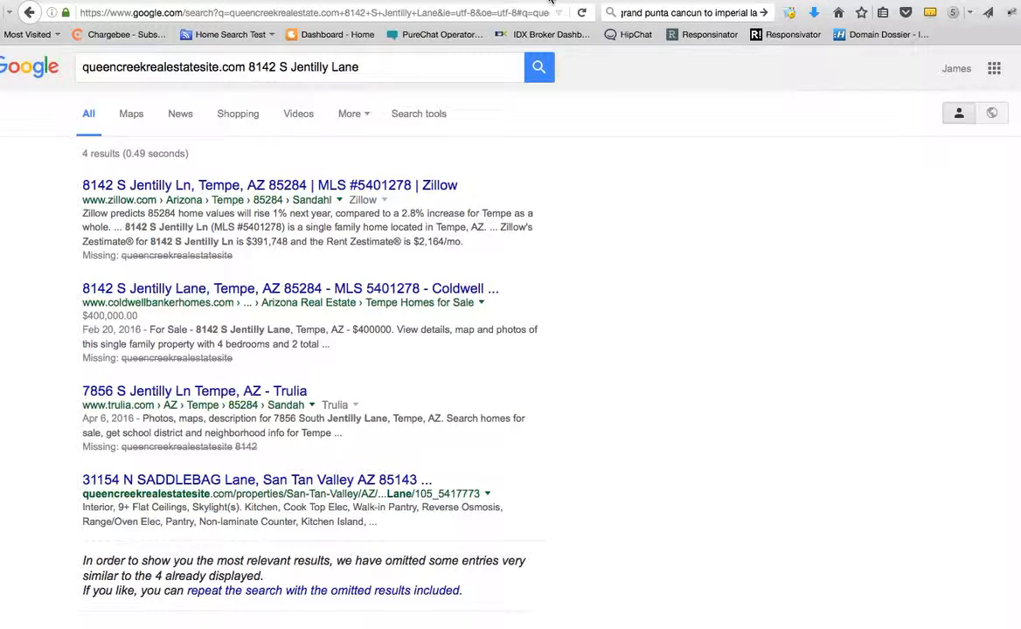
{"action": "left_click", "coordinate": [84, 66]}
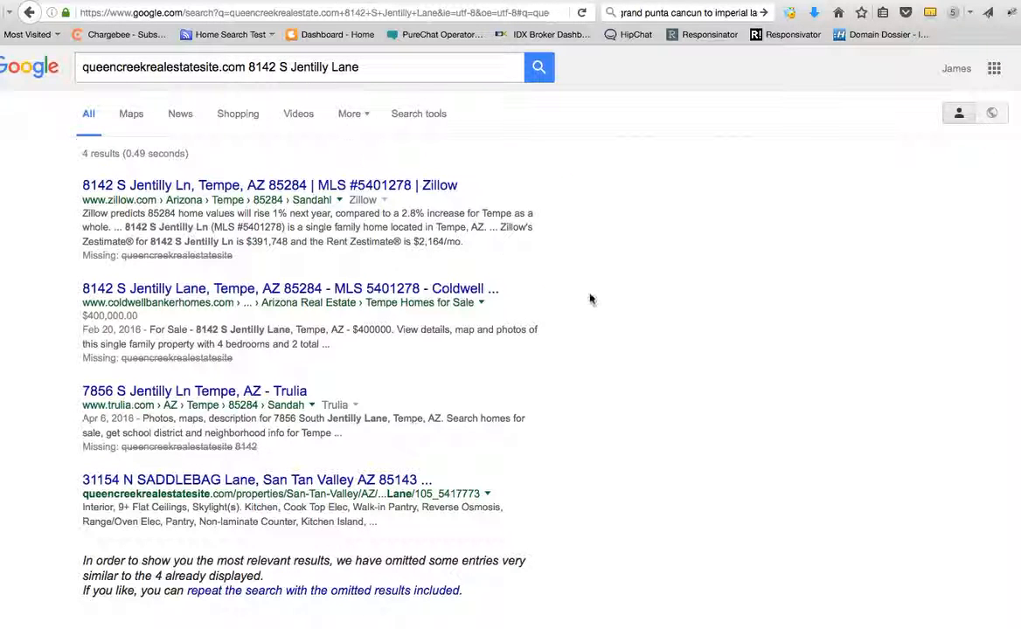
{"action": "scroll", "coordinate": [630, 345], "scroll_direction": "down", "scroll_amount": 1}
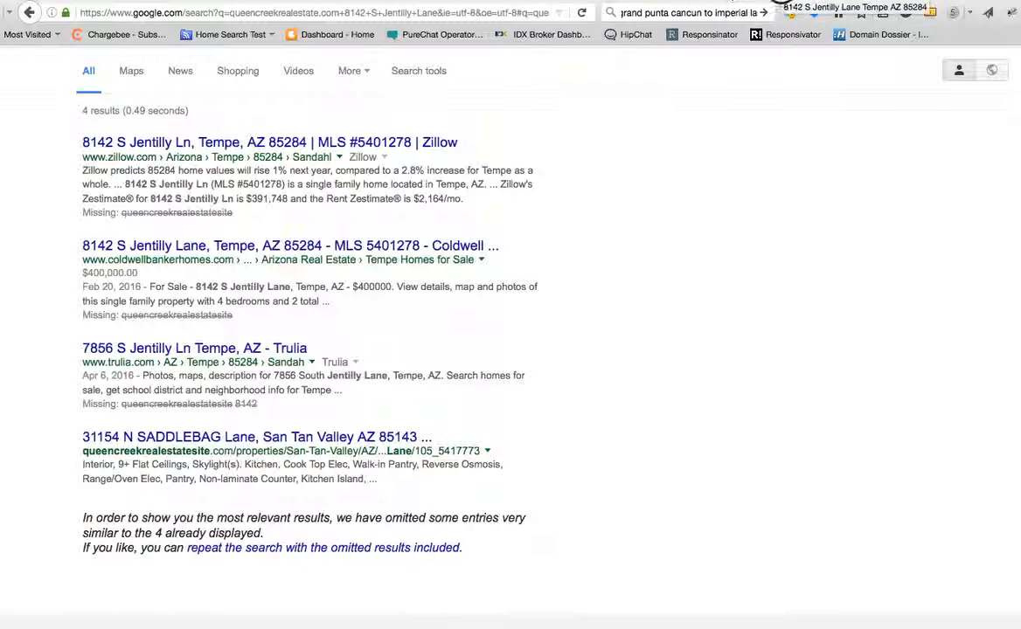
View the welcometoscottsdalehomes.com IDX Broker listing for 8142 S Jentilly Lane.
{"action": "left_click", "coordinate": [691, 3]}
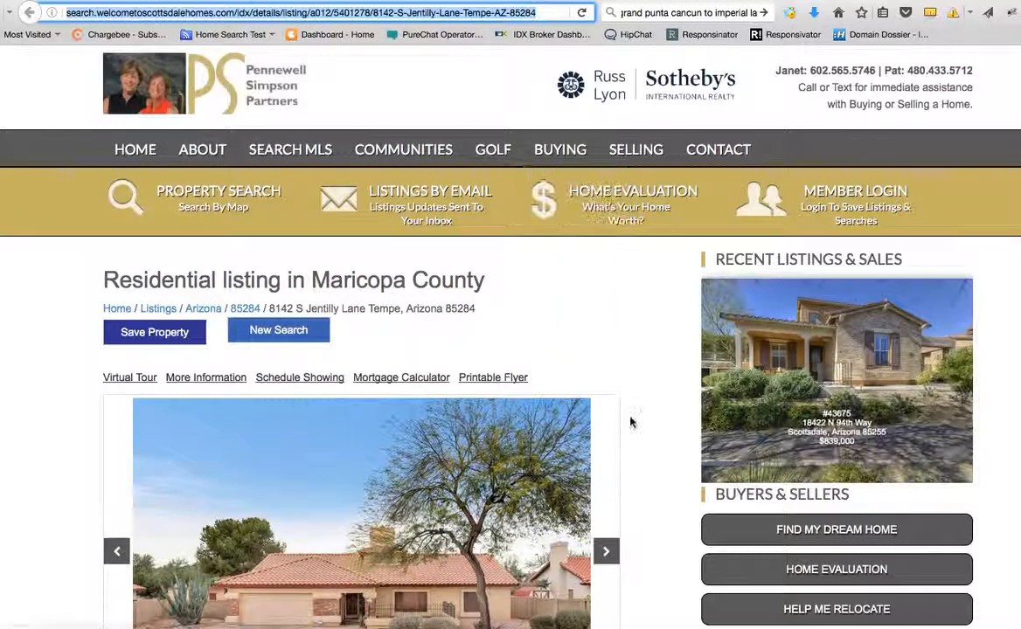
{"action": "scroll", "coordinate": [631, 423], "scroll_direction": "down", "scroll_amount": 1}
{"action": "scroll", "coordinate": [631, 422], "scroll_direction": "down", "scroll_amount": 3}
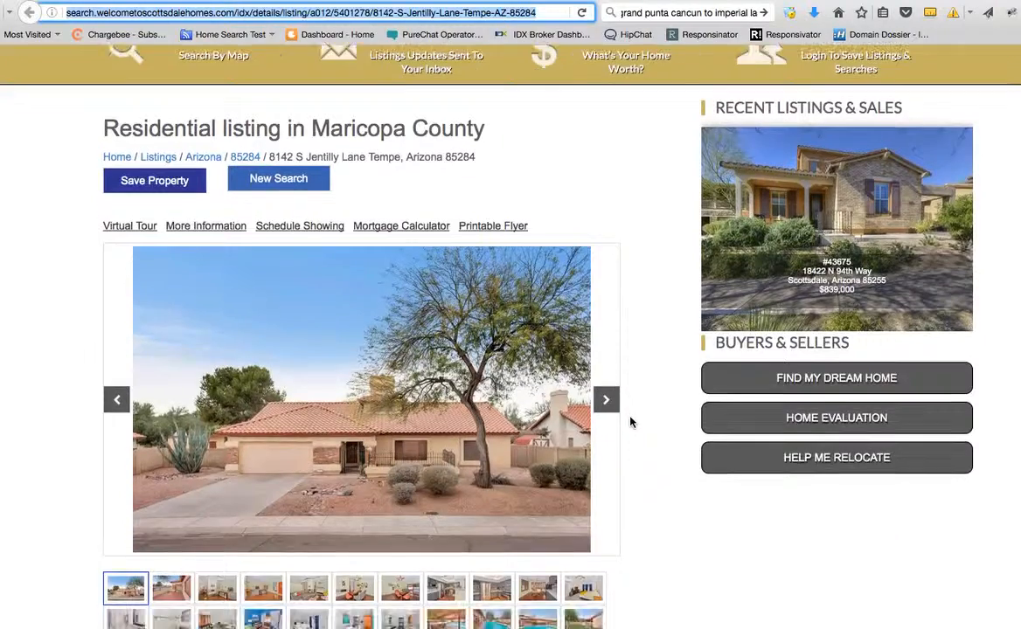
{"action": "scroll", "coordinate": [631, 422], "scroll_direction": "up", "scroll_amount": 2}
{"action": "scroll", "coordinate": [631, 422], "scroll_direction": "down", "scroll_amount": 1}
{"action": "scroll", "coordinate": [631, 422], "scroll_direction": "down", "scroll_amount": 3}
{"action": "scroll", "coordinate": [631, 422], "scroll_direction": "down", "scroll_amount": 2}
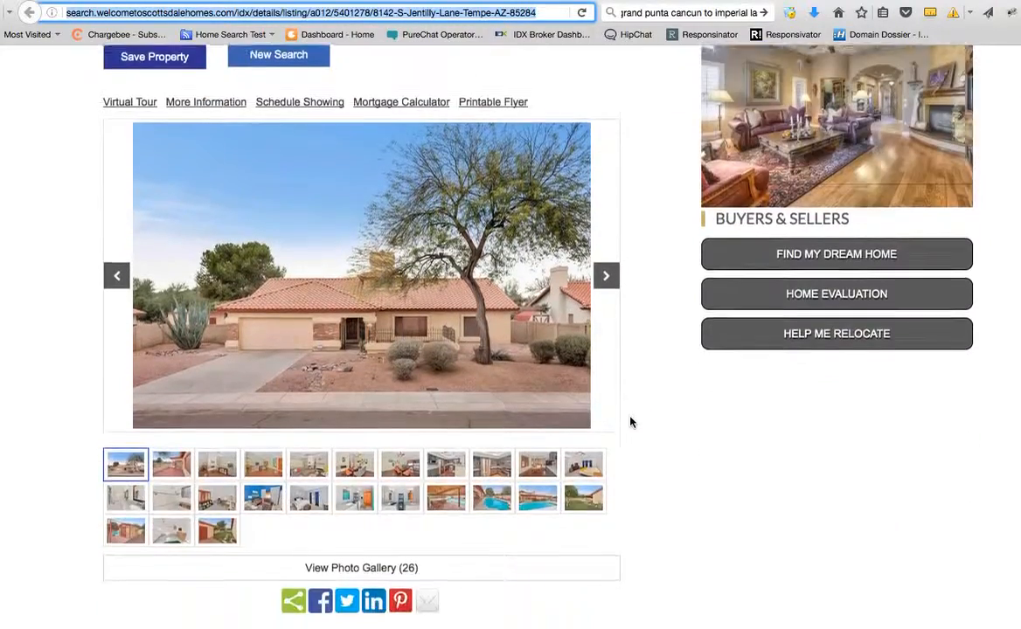
{"action": "scroll", "coordinate": [631, 422], "scroll_direction": "down", "scroll_amount": 3}
{"action": "scroll", "coordinate": [632, 422], "scroll_direction": "down", "scroll_amount": 2}
{"action": "scroll", "coordinate": [631, 422], "scroll_direction": "down", "scroll_amount": 1}
{"action": "scroll", "coordinate": [631, 422], "scroll_direction": "up", "scroll_amount": 5}
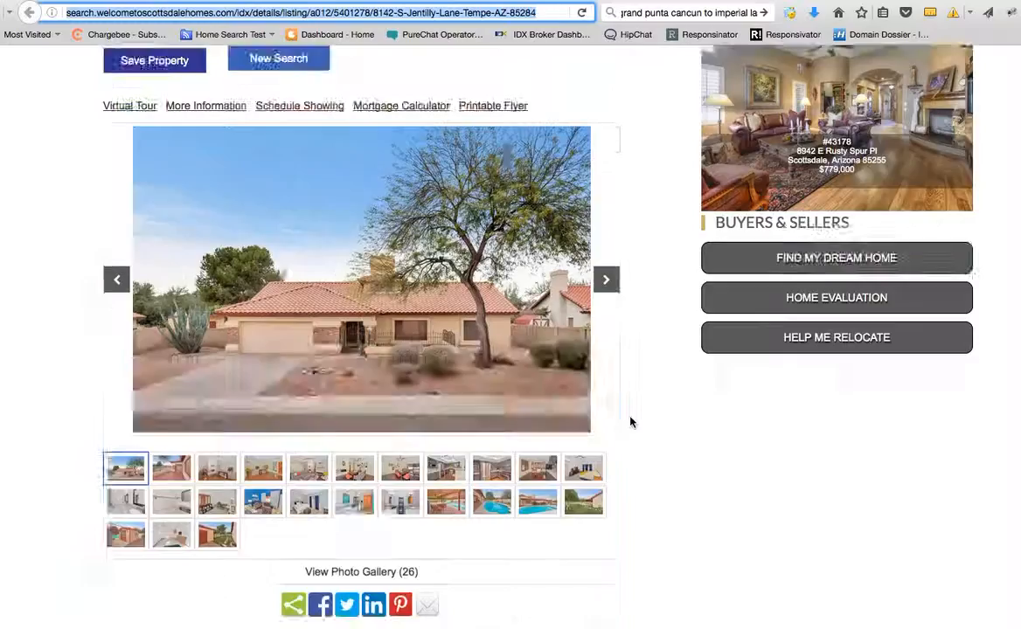
{"action": "scroll", "coordinate": [631, 423], "scroll_direction": "up", "scroll_amount": 5}
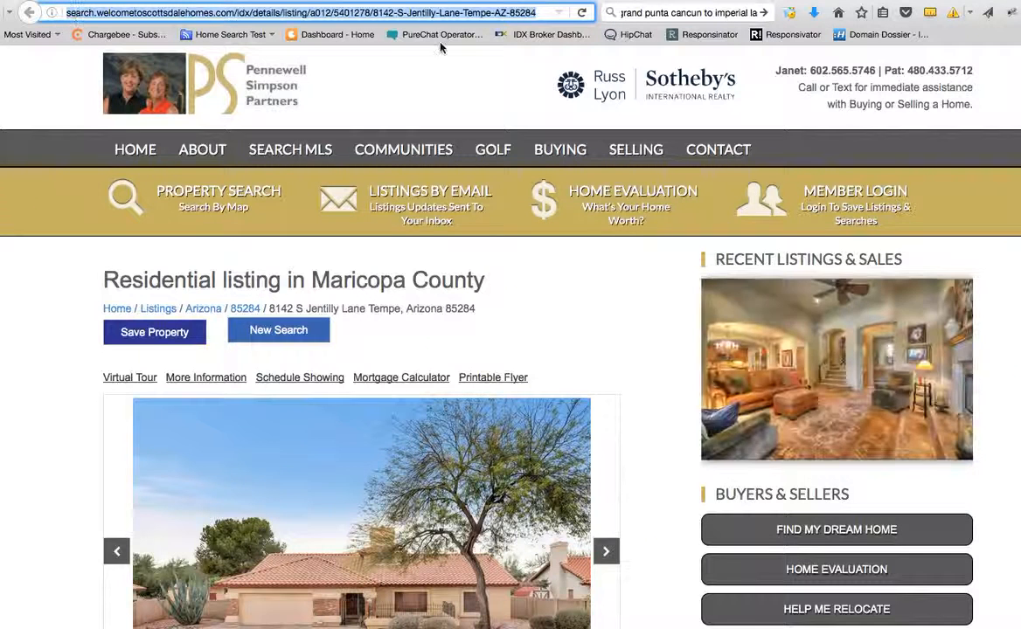
From the Google results, open the second-ranked Pennewell Simpson Partners listing for 8142 S Jentilly Lane.
{"action": "key", "text": "ctrl+Tab"}
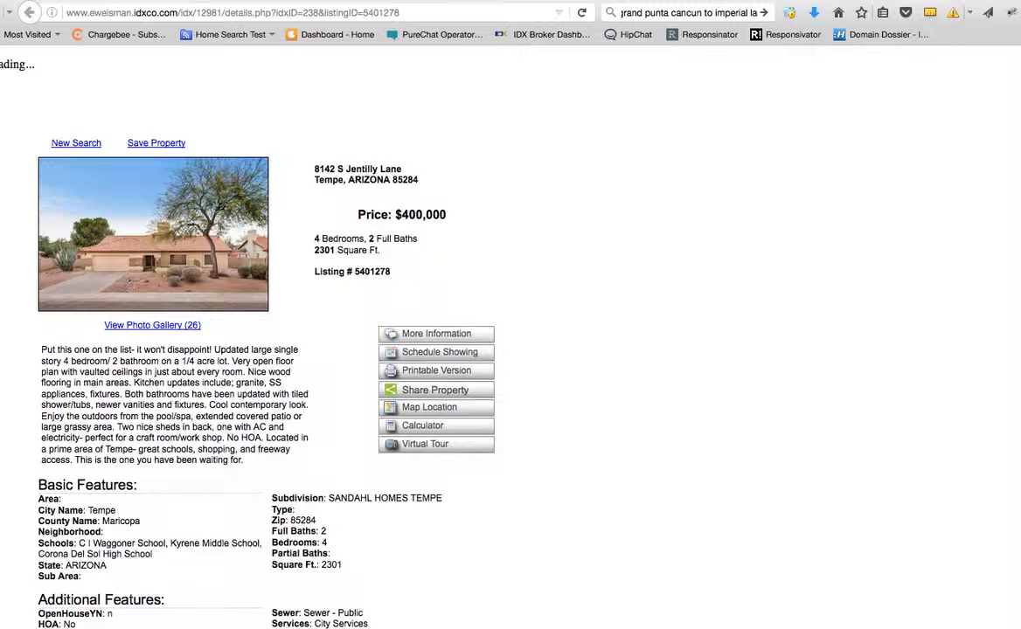
{"action": "key", "text": "ctrl+Tab"}
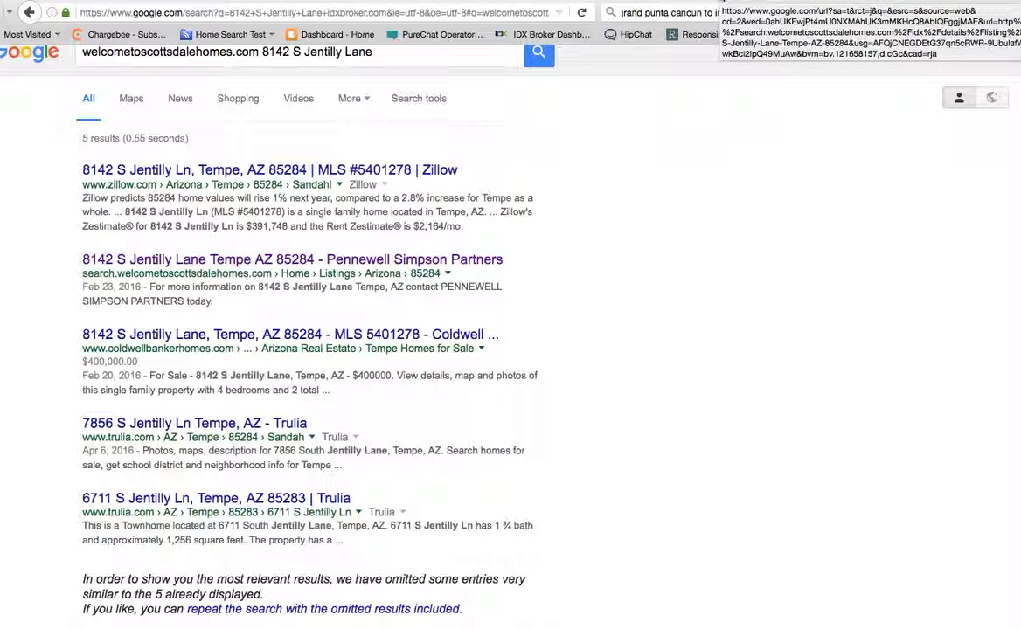
{"action": "left_click", "coordinate": [292, 259]}
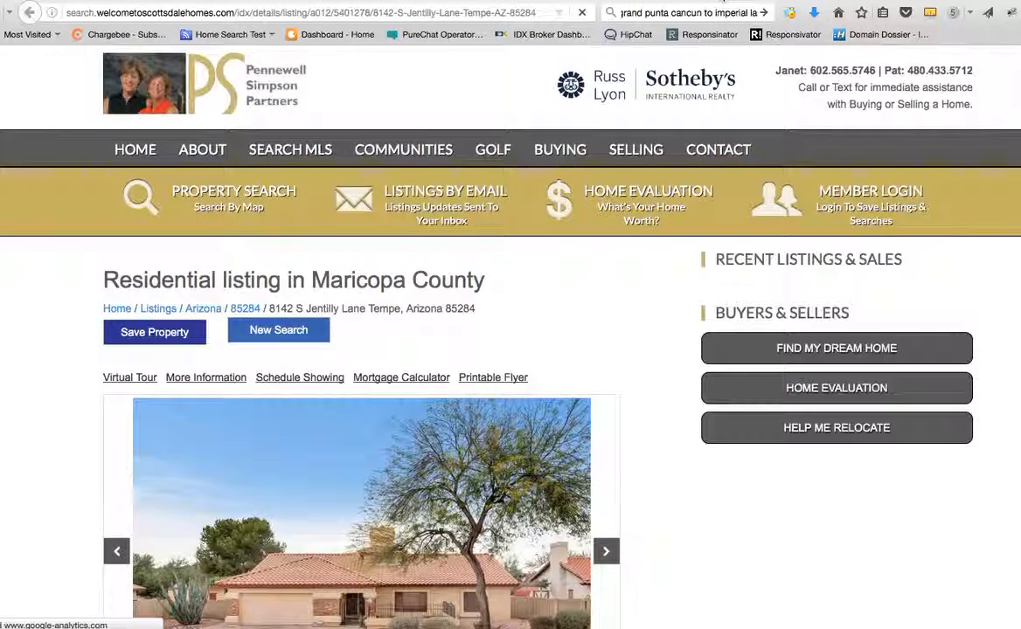
{"action": "scroll", "coordinate": [617, 307], "scroll_direction": "down", "scroll_amount": 3}
{"action": "scroll", "coordinate": [617, 306], "scroll_direction": "down", "scroll_amount": 5}
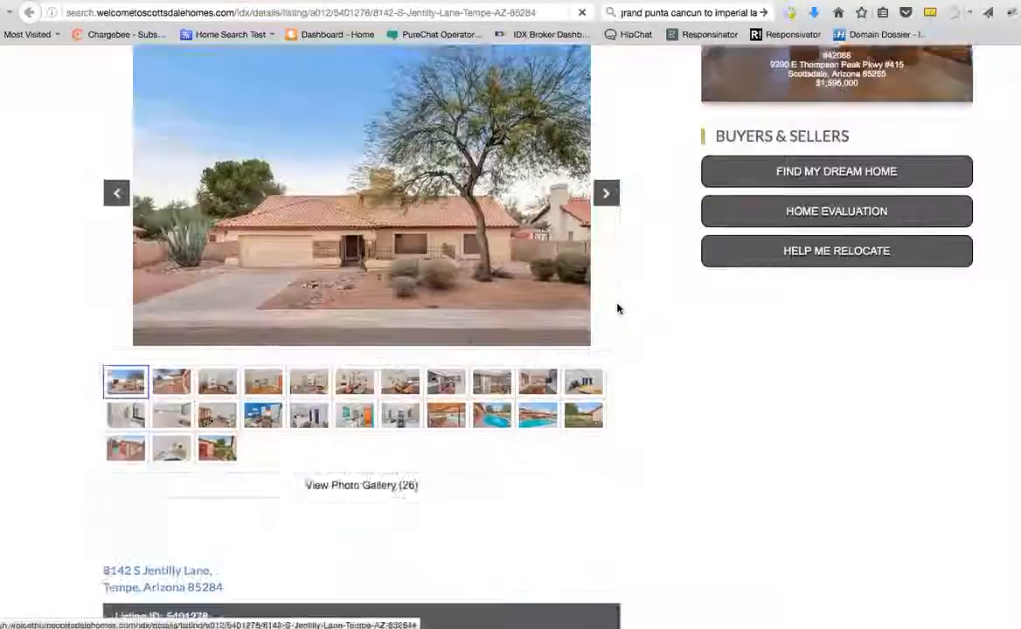